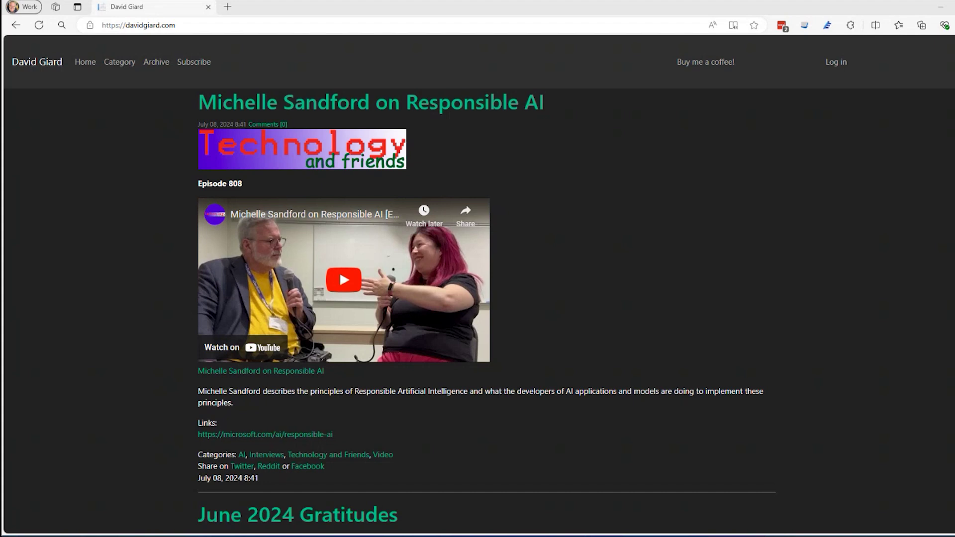
- Go to microsoft365.com from the Edge address bar
left_click(180, 25)
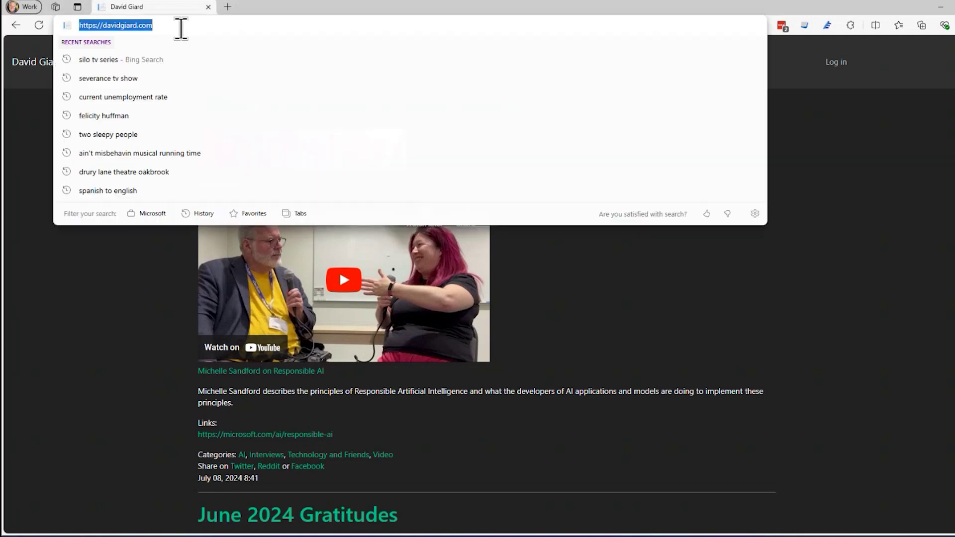
type("microsoft365.com")
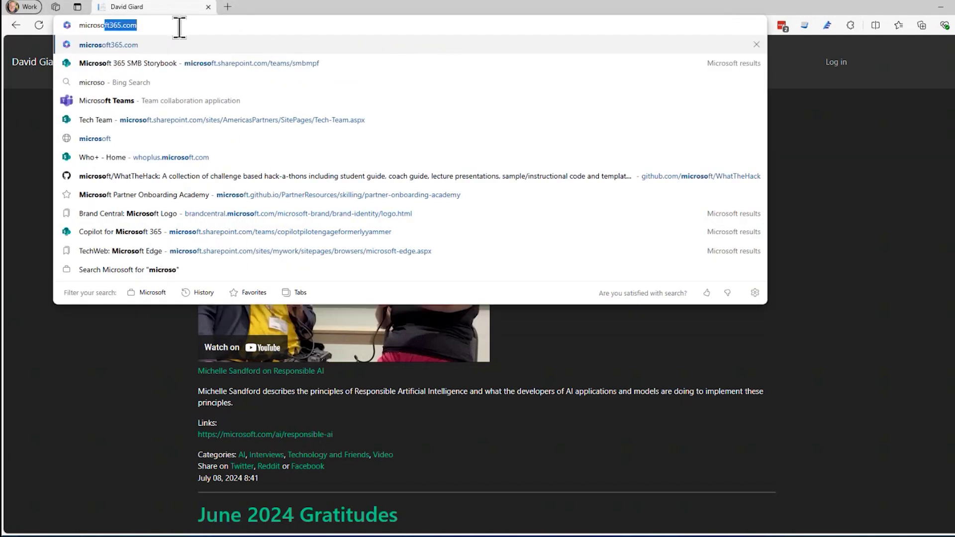
key("Return")
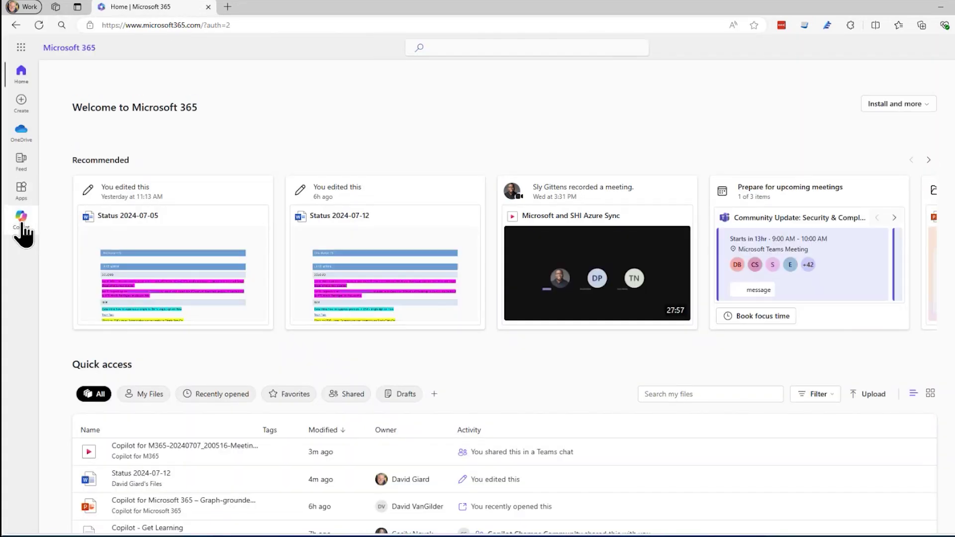
- Open Copilot chat and load the 'Translate the following text into French:' prompt
left_click(22, 223)
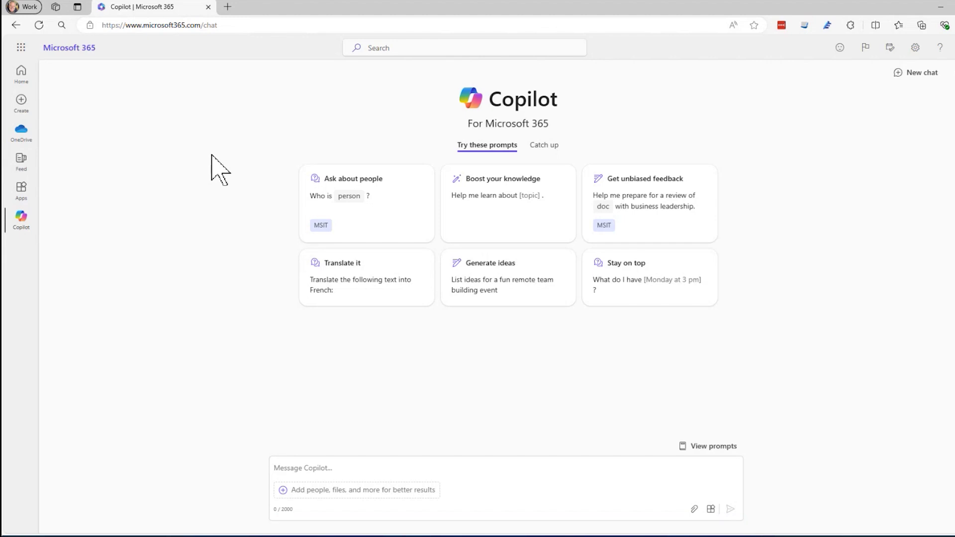
left_click(292, 467)
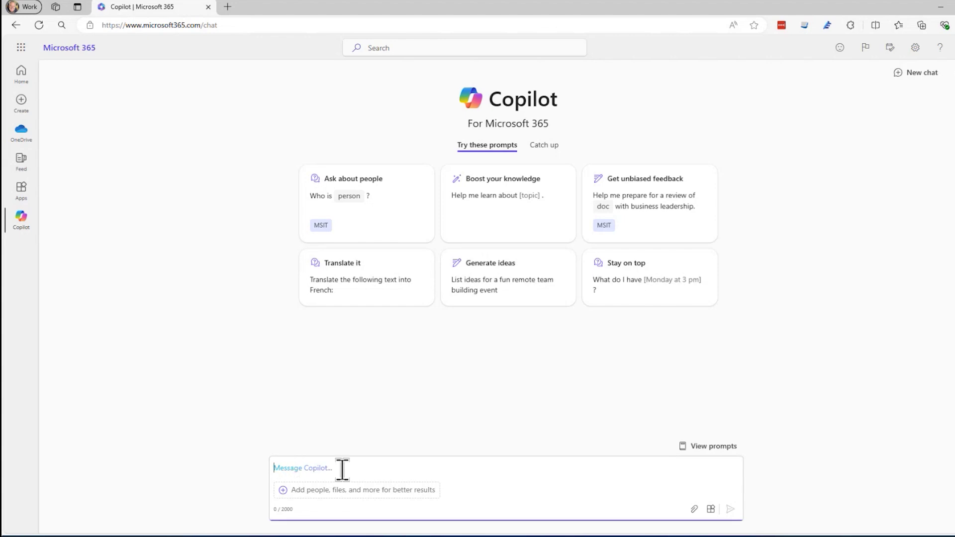
left_click(234, 357)
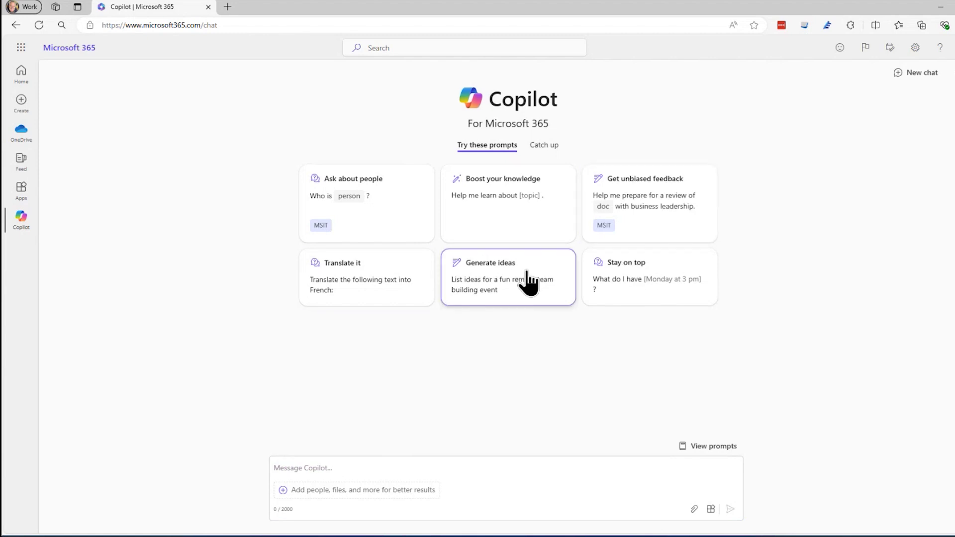
left_click(356, 286)
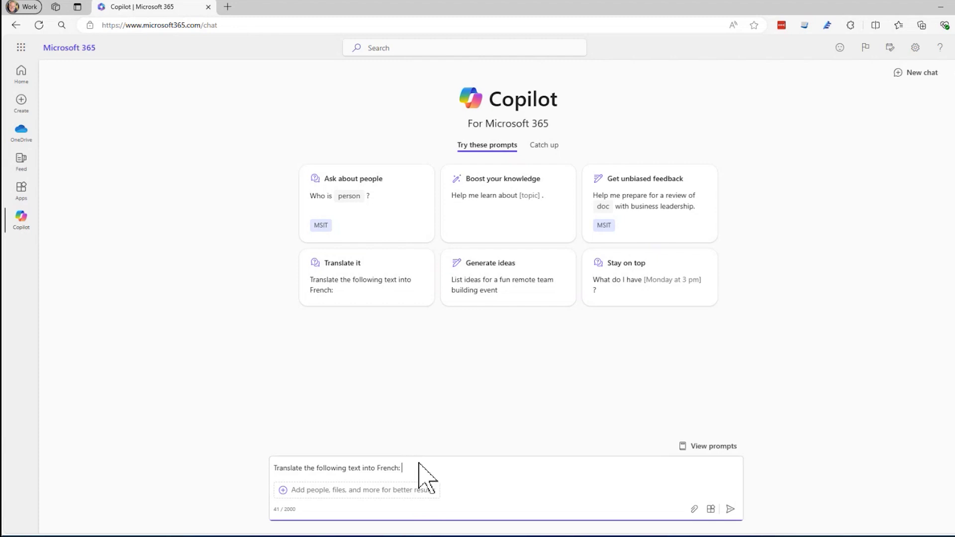
- Translate 'Hello how are you?' into French, getting 'Bonjour, comment allez-vous ?'
type("Hello how are you?")
key("Return")
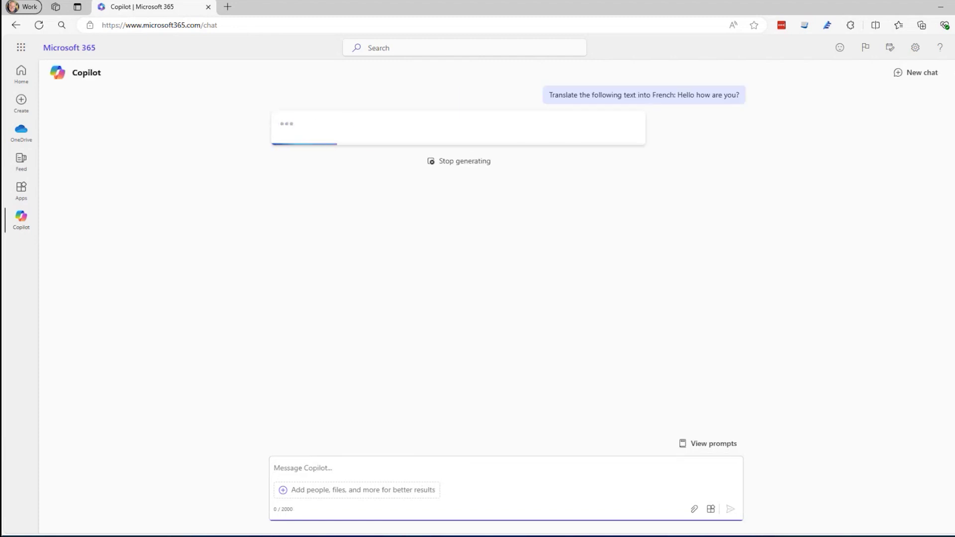
left_click(358, 422)
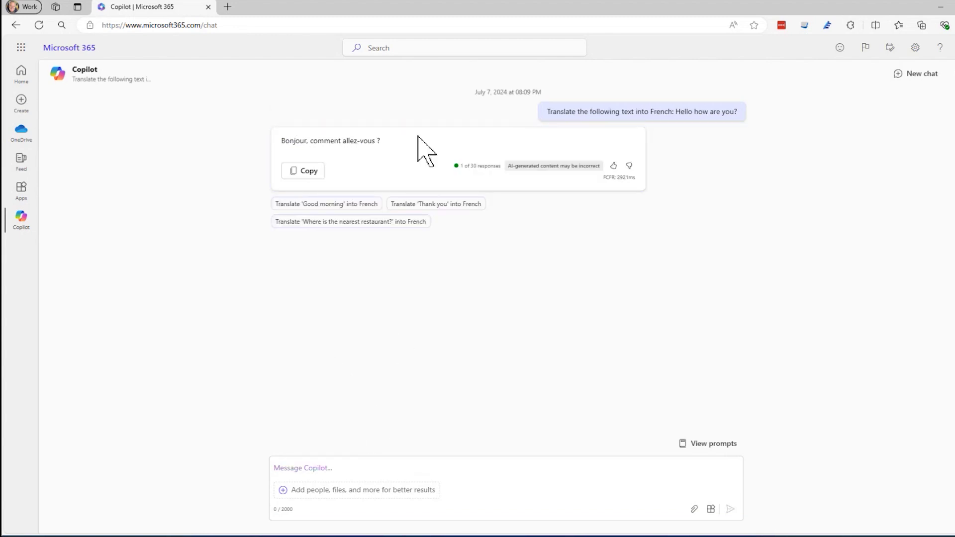
left_click(710, 444)
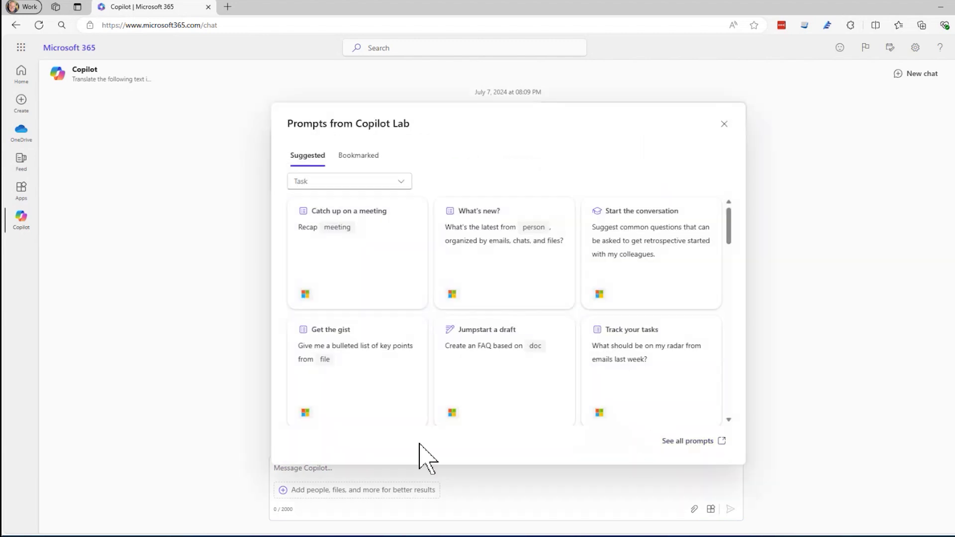
- Send the Catch up on a meeting prompt for the AI Code Perfect: Agents meeting
left_click(375, 220)
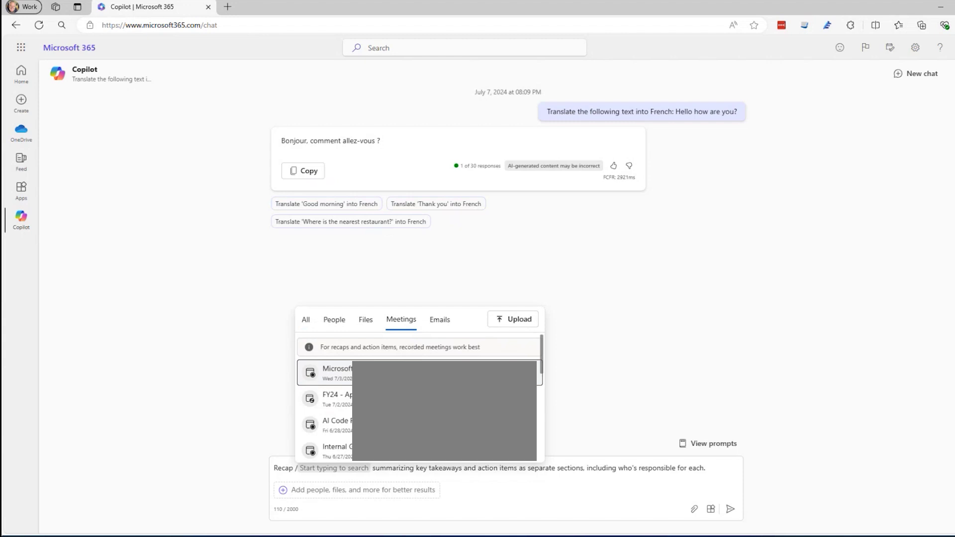
left_click(406, 426)
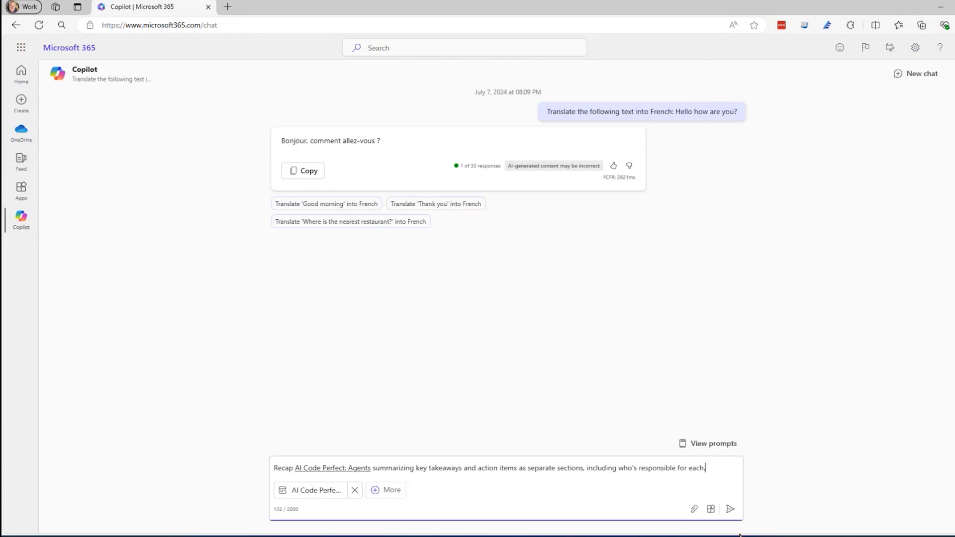
left_click(730, 508)
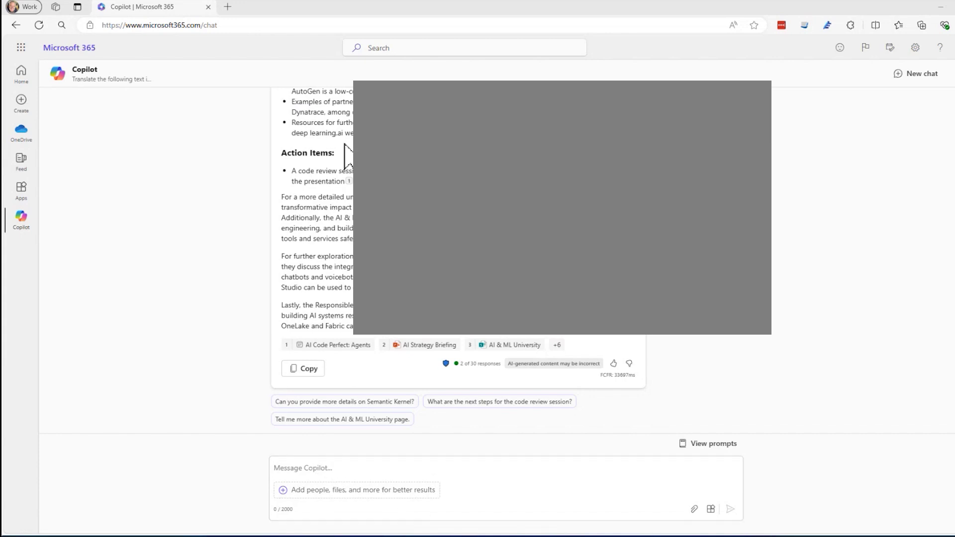
left_click(711, 447)
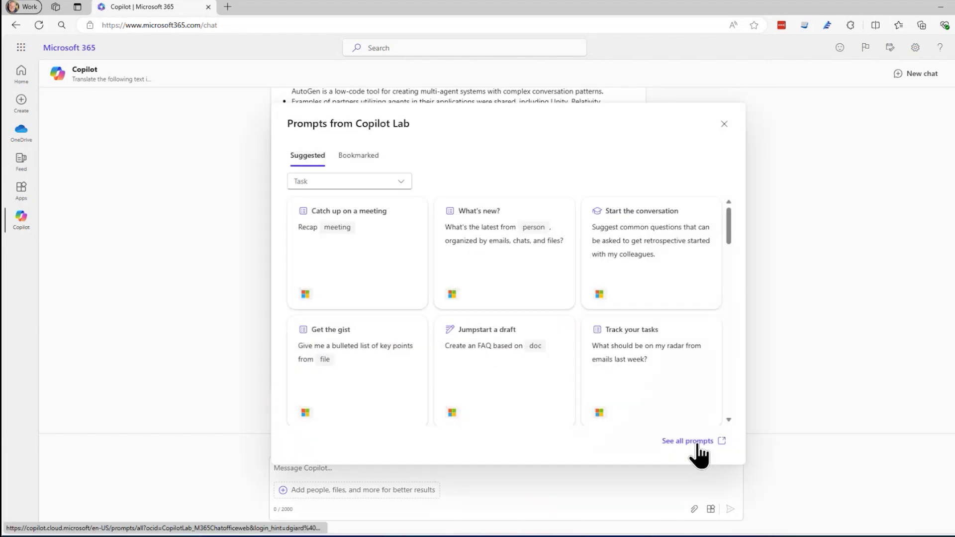
- Close the prompt library, then paste and send the 14-day mentions-summary prompt
left_click(723, 127)
left_click(332, 467)
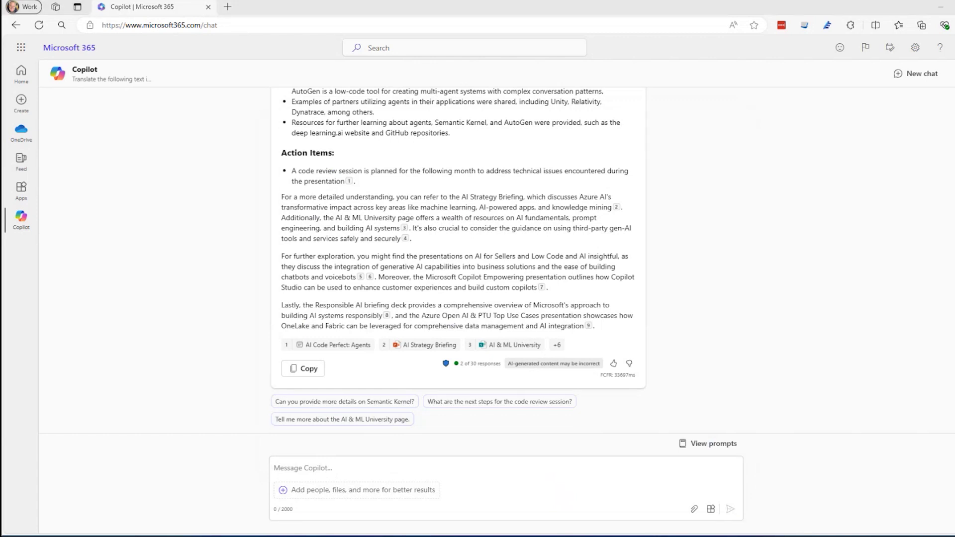
left_click(319, 470)
type("Summarize any emails or Teams chats and channels in which I was mentioned during the past 14 days.")
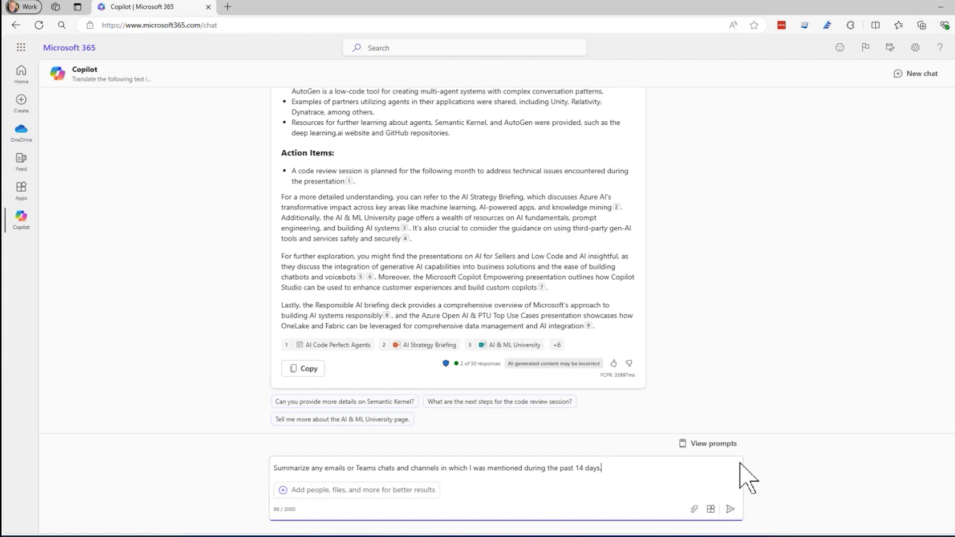
key("Return")
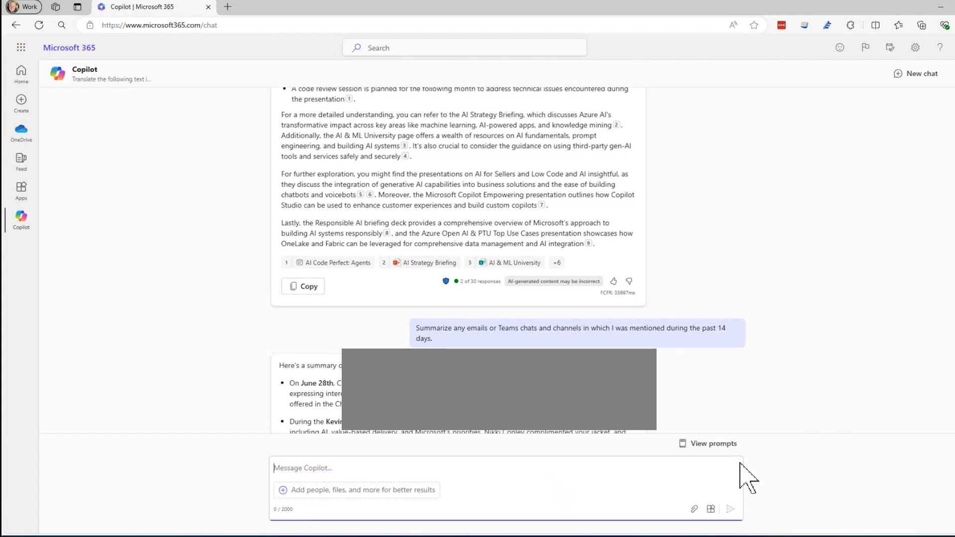
scroll(821, 356, "down", 4)
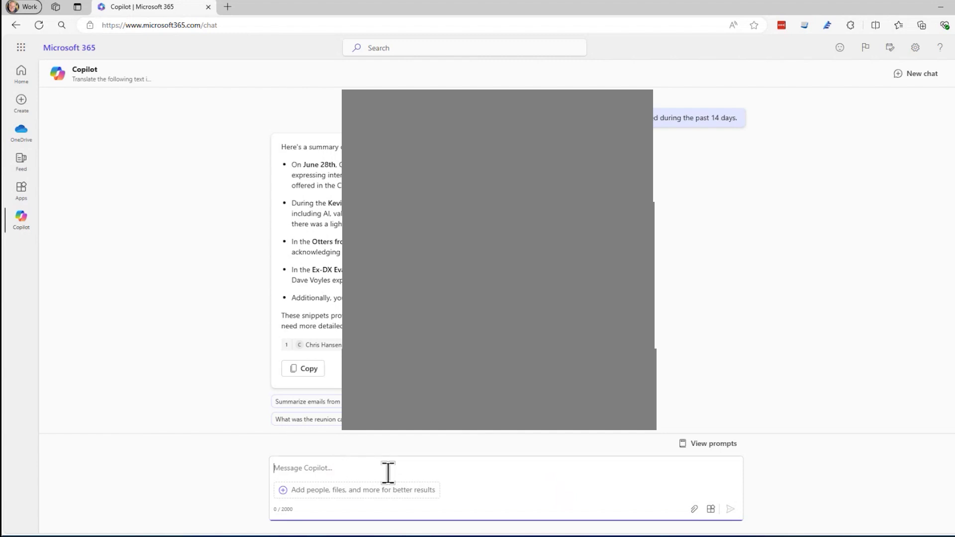
- Send the follow-up 'Go back another week before' to get June 17–21 mentions
type("G")
type("back anoh")
key("BackSpace")
type("ther ww")
key("BackSpace")
type("eek before")
key("Return")
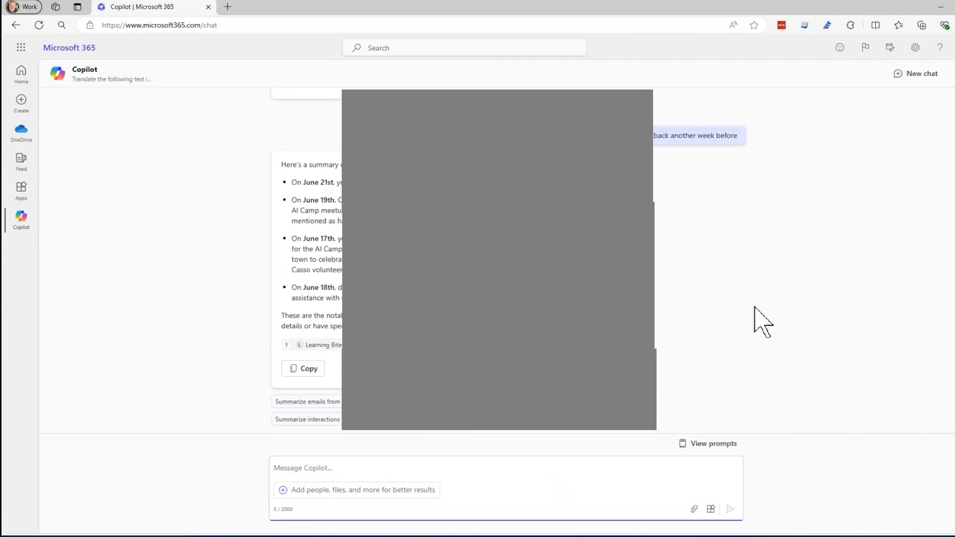
scroll(759, 317, "up", 2)
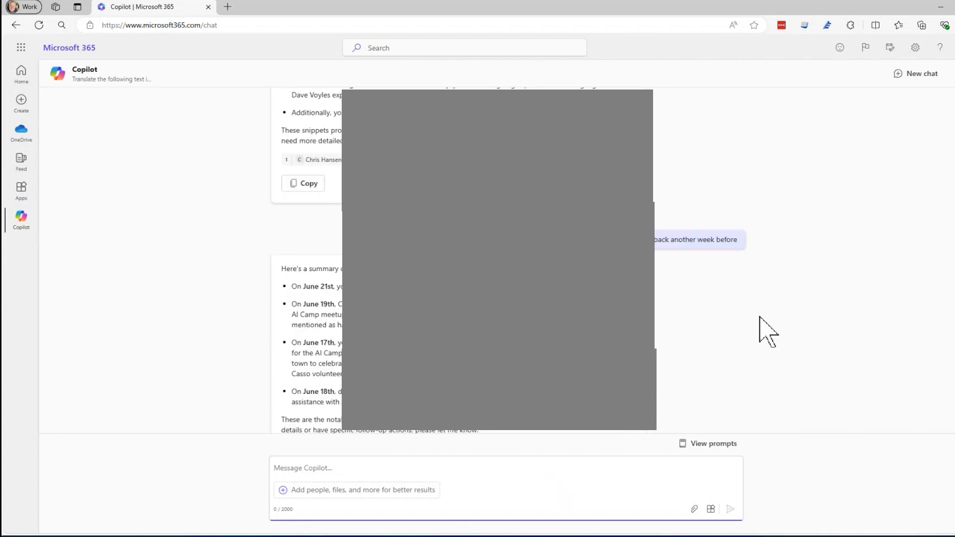
scroll(759, 317, "down", 2)
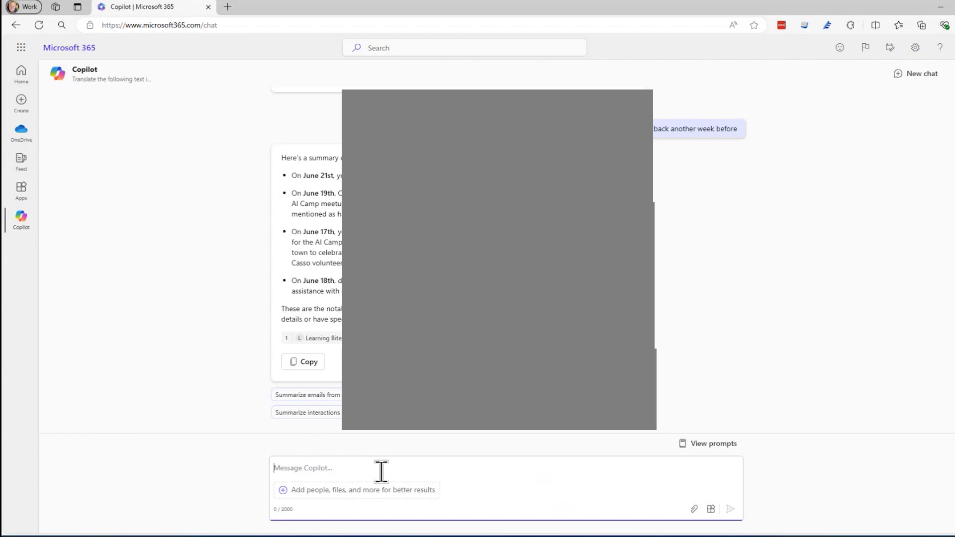
- Ask 'How should I prepare for' the Microsoft 365 Technical Update Briefing meeting, inserted via /
type("How should I prepare for ")
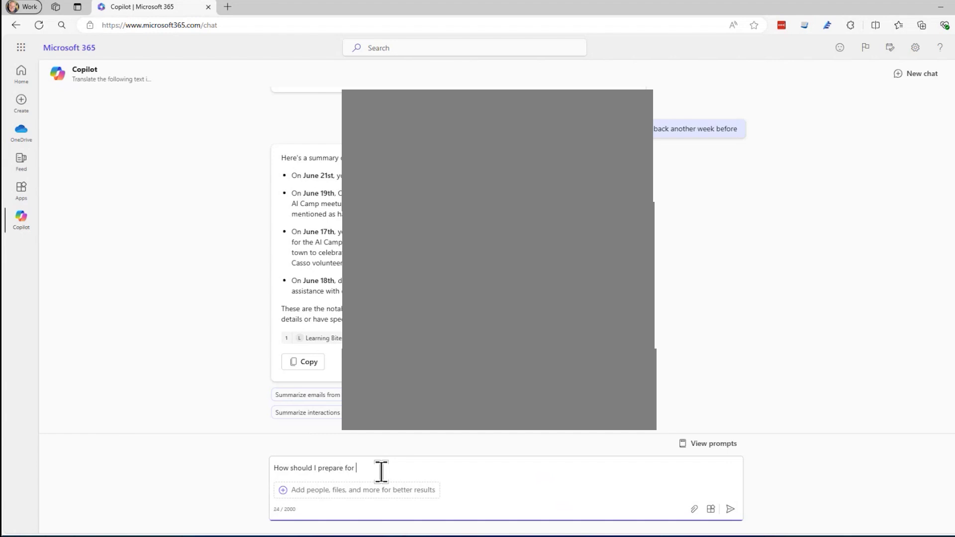
type("/")
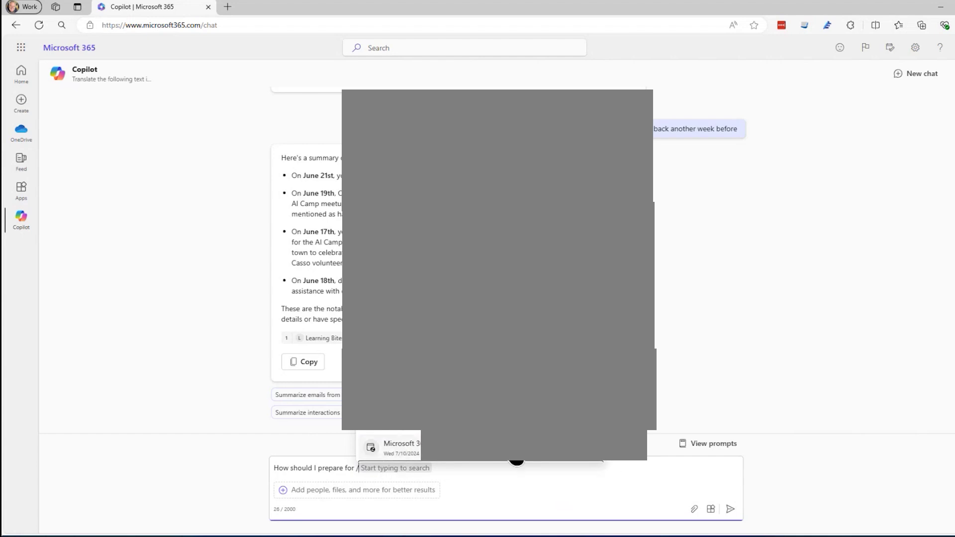
key("Tab")
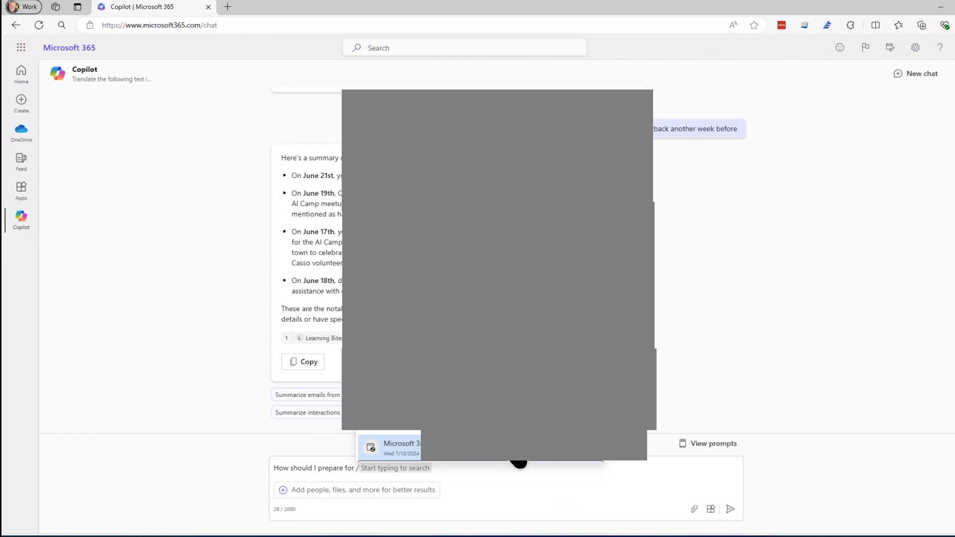
key("Return")
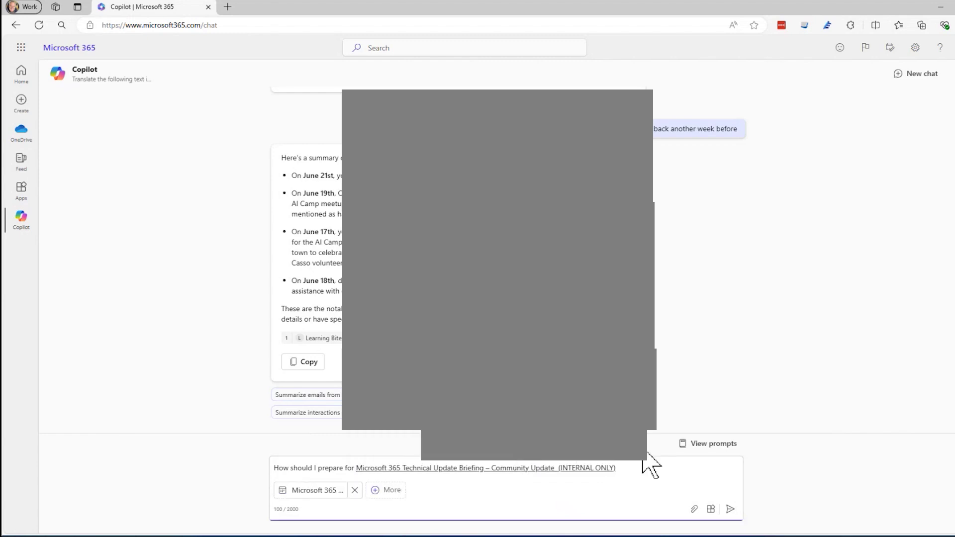
left_click(727, 508)
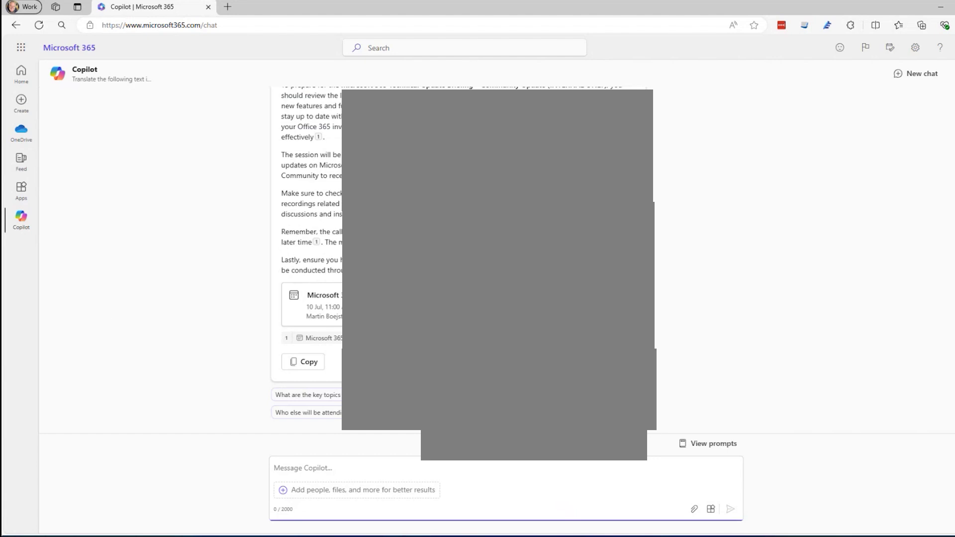
scroll(298, 214, "up", 1)
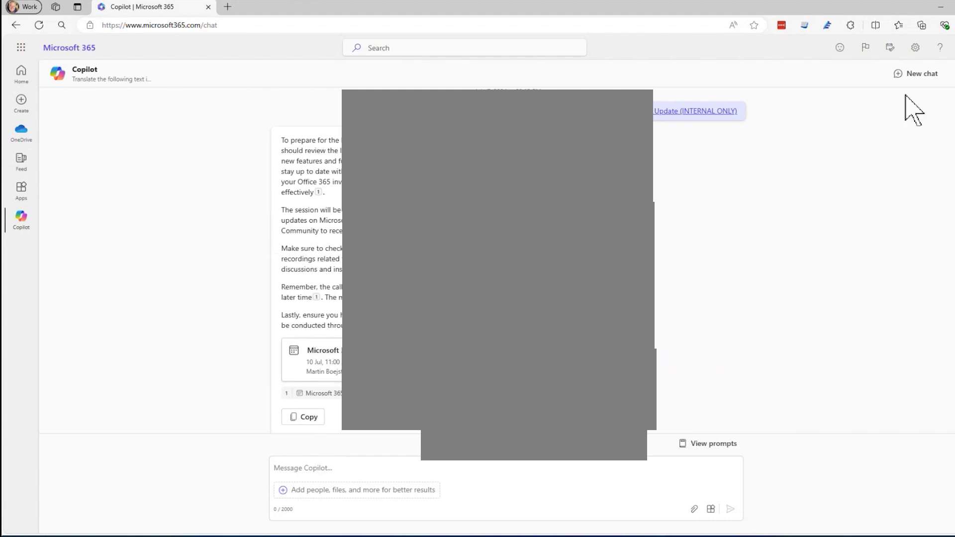
- Start a new chat with the New chat button in the top-right corner
left_click(917, 75)
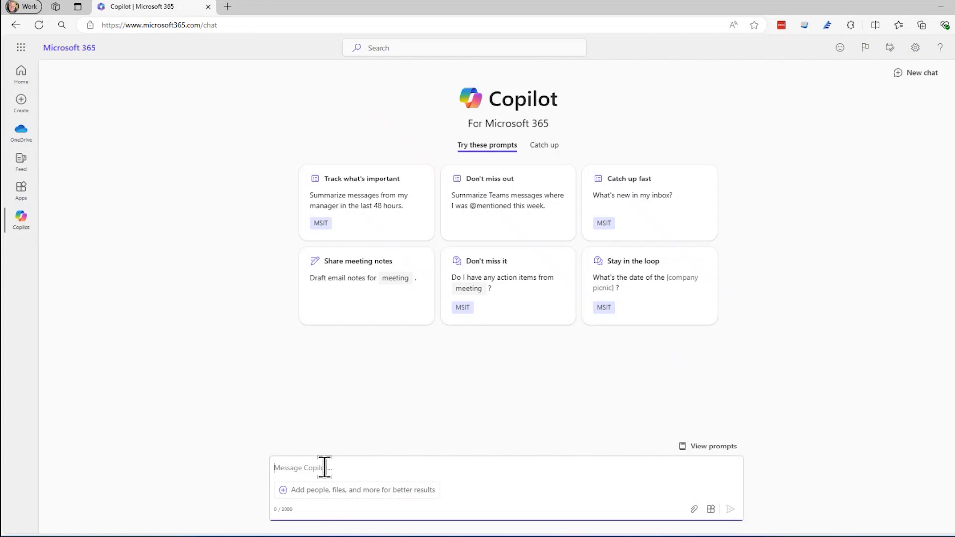
- Paste, review and send the request for an email skipping the Tuesday 1PM meeting
type("Write an email to my boss's boss. Tell them I will not make the Tuesday 1PM meeting, but that I will watch the recording. Ask how I can help. Be professional.")
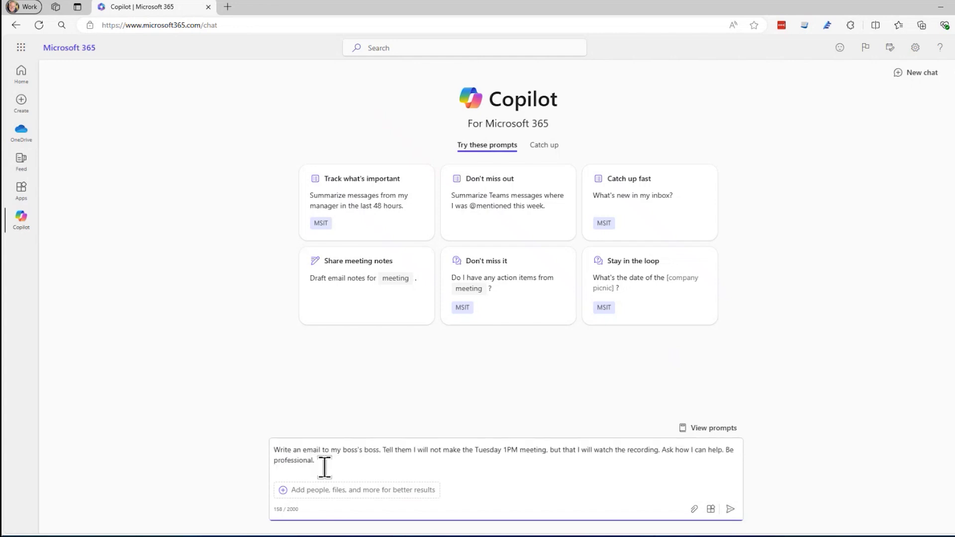
left_click(376, 450)
key("Right")
key("ctrl+Right")
key("ctrl+Right")
key("ctrl+Right")
key("ctrl+Right")
key("ctrl+Right")
key("ctrl+Right")
key("ctrl+Right")
key("ctrl+Right")
key("ctrl+Right")
key("ctrl+Right")
key("ctrl+Right")
key("ctrl+Right")
key("ctrl+Right")
key("ctrl+Right")
key("ctrl+Right")
key("ctrl+Right")
key("ctrl+Right")
key("ctrl+Right")
key("ctrl+Right")
key("ctrl+Right")
key("ctrl+Right")
key("shift+Return")
left_click(730, 509)
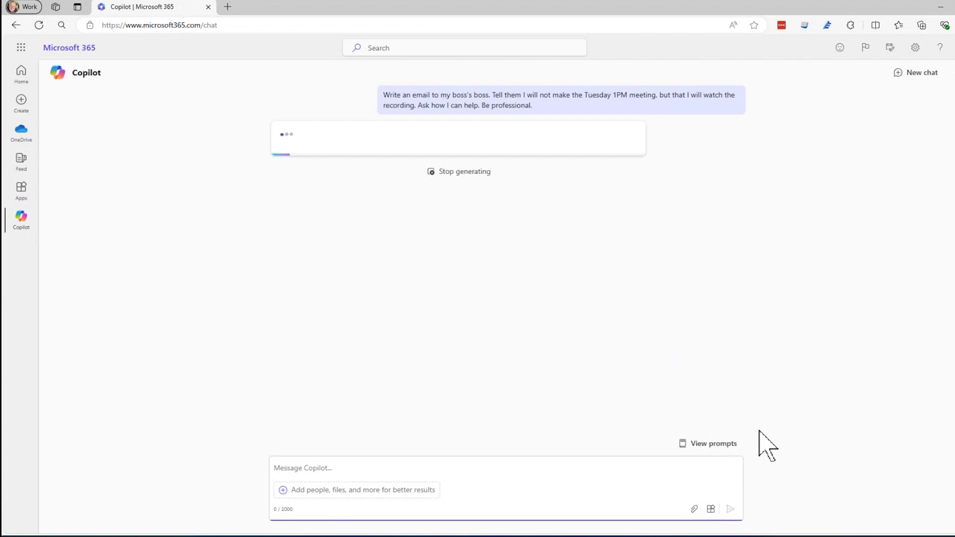